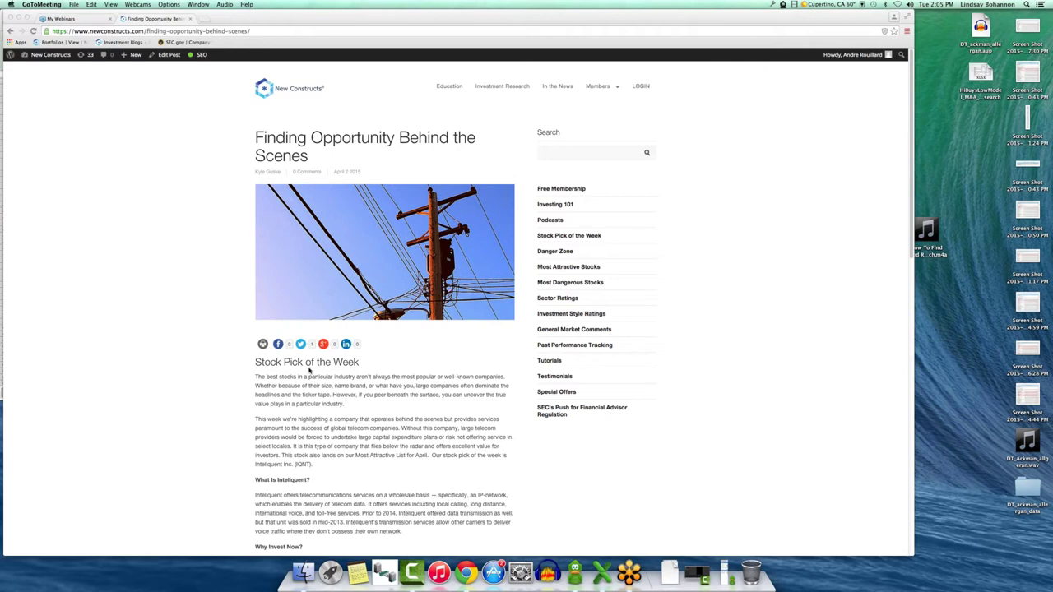
Skim the Stock Pick of the Week article, and open the bookmarked Portfolios page in a new tab
scroll(310, 370, "down", 2)
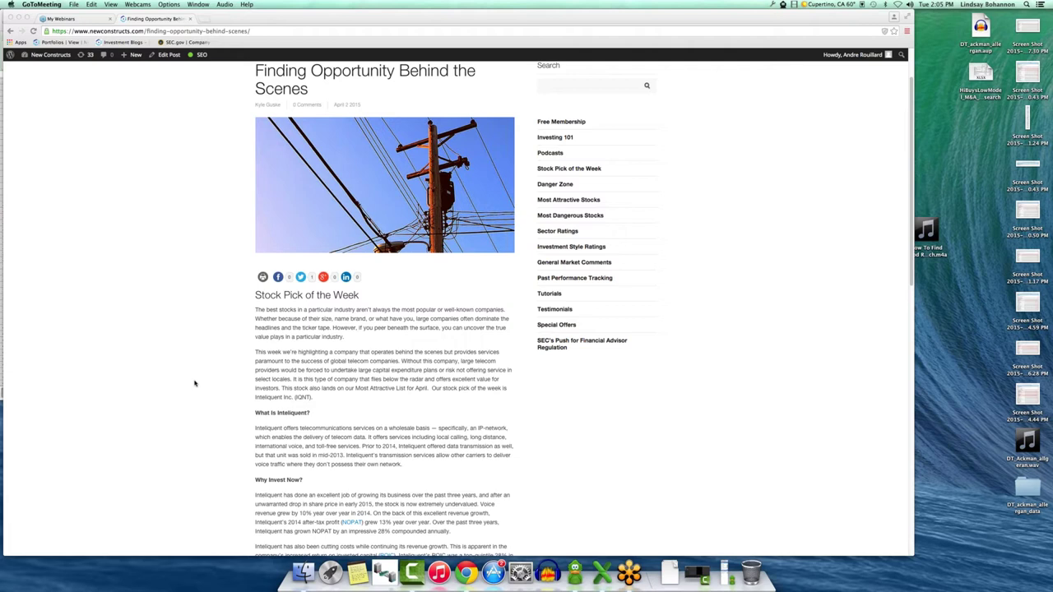
scroll(223, 362, "down", 7)
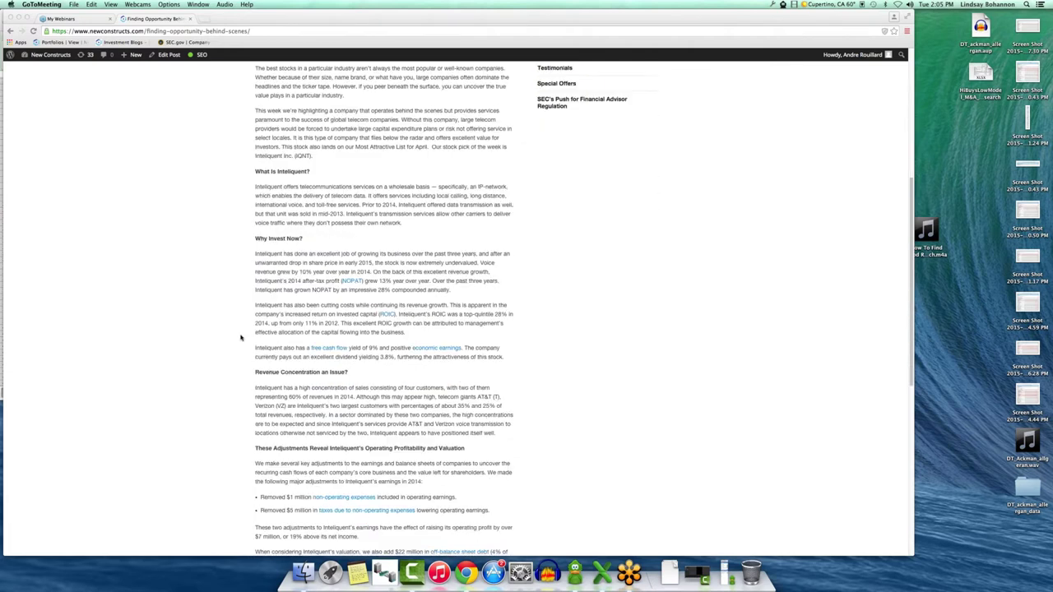
scroll(242, 337, "up", 7)
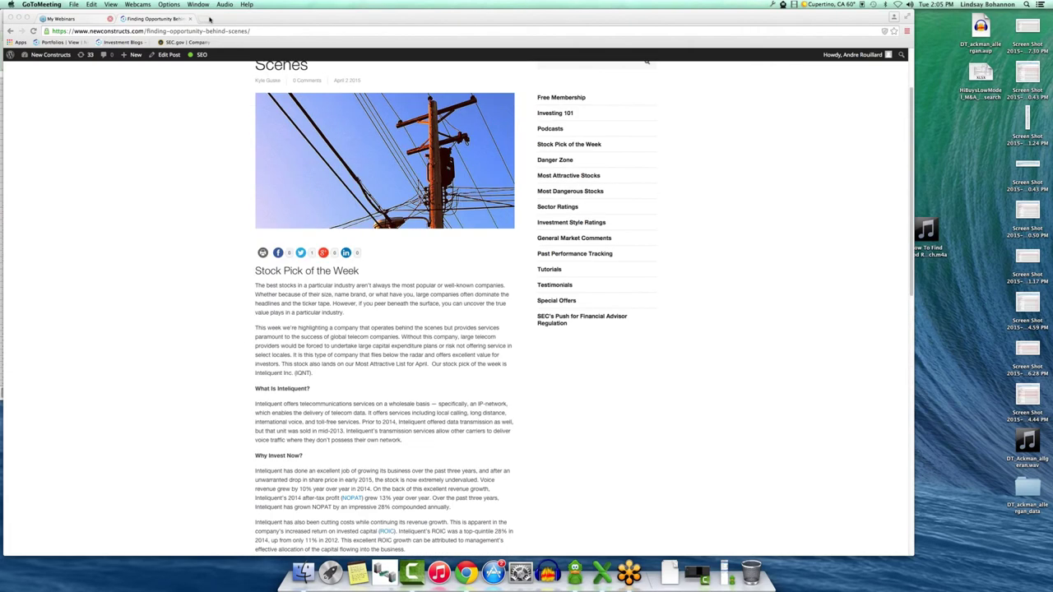
right_click(72, 43)
left_click(95, 51)
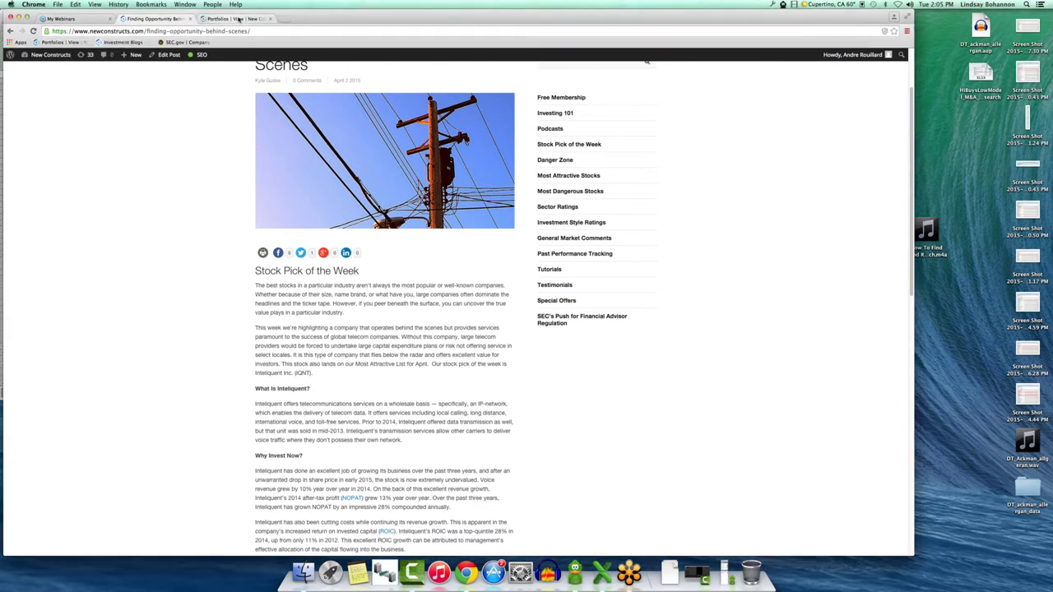
left_click(239, 19)
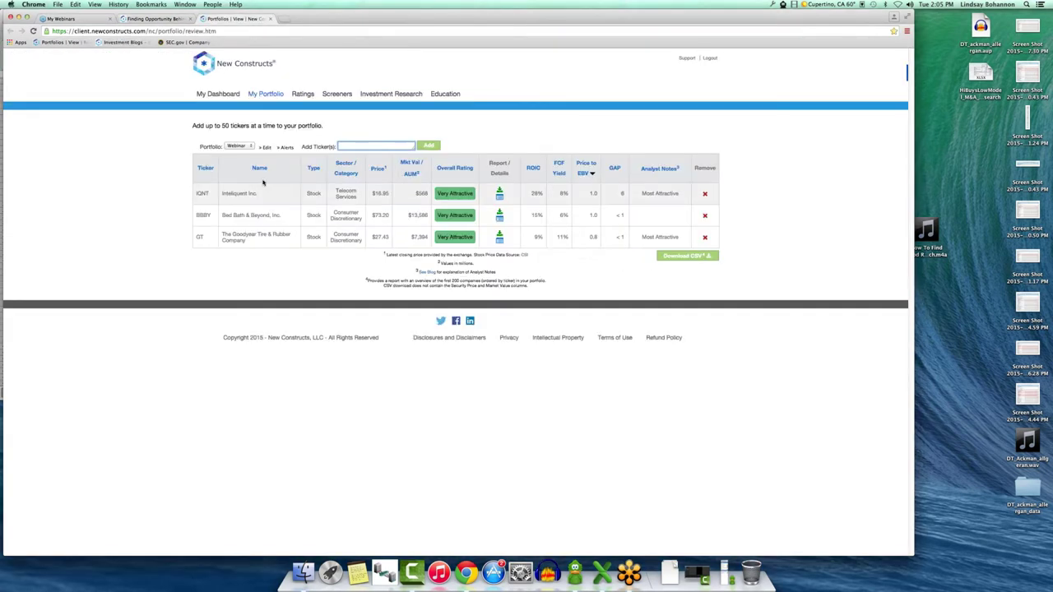
Remove the existing stocks IQNT, BBBY and GT from the Webinar portfolio
left_click(704, 195)
left_click(704, 194)
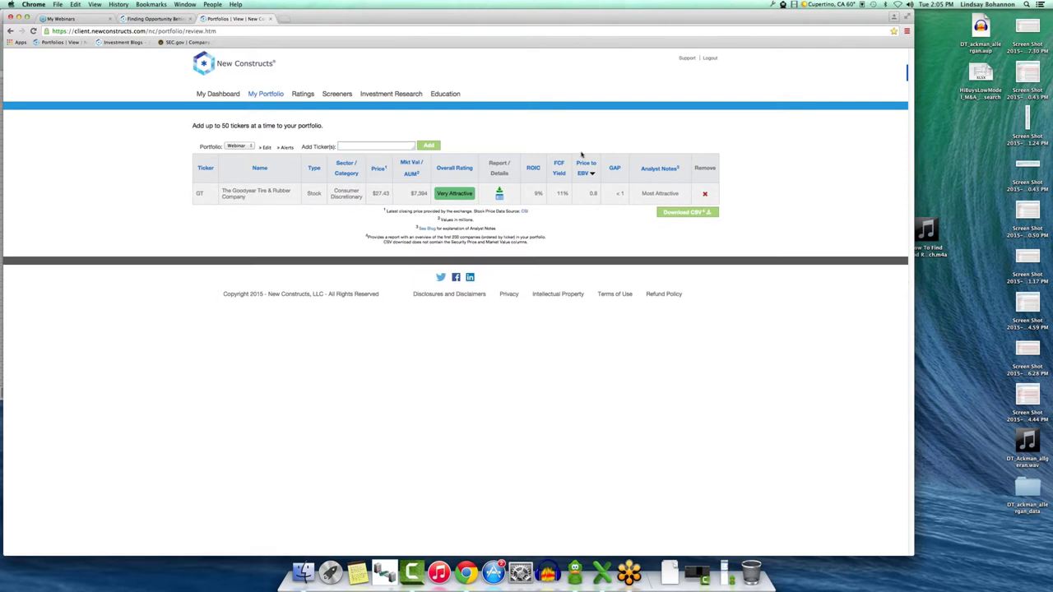
Open the stock screener, look through its default list and expand the additional filter criteria
left_click(337, 94)
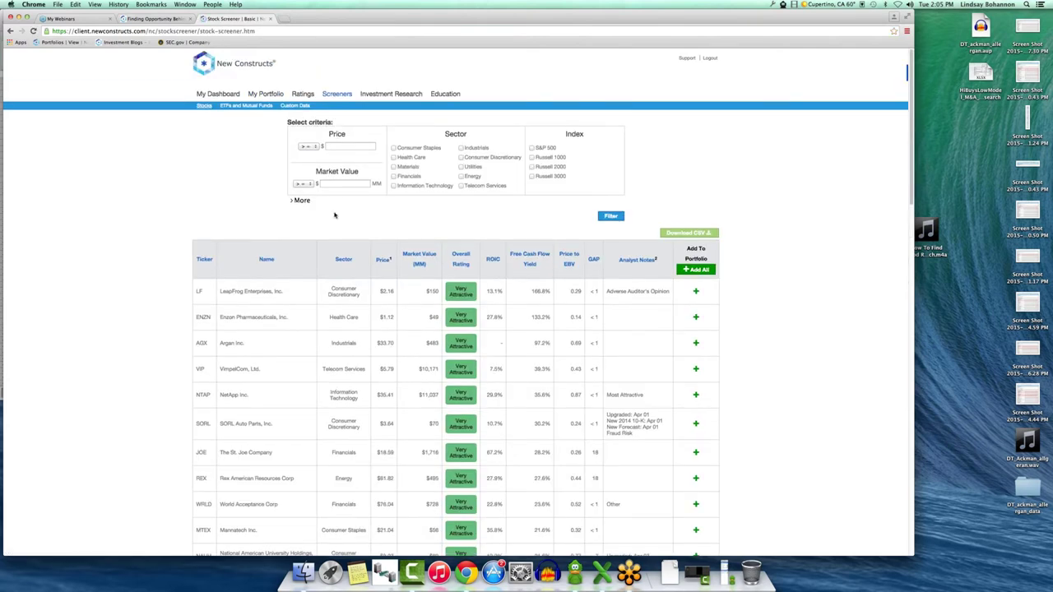
scroll(337, 247, "down", 3)
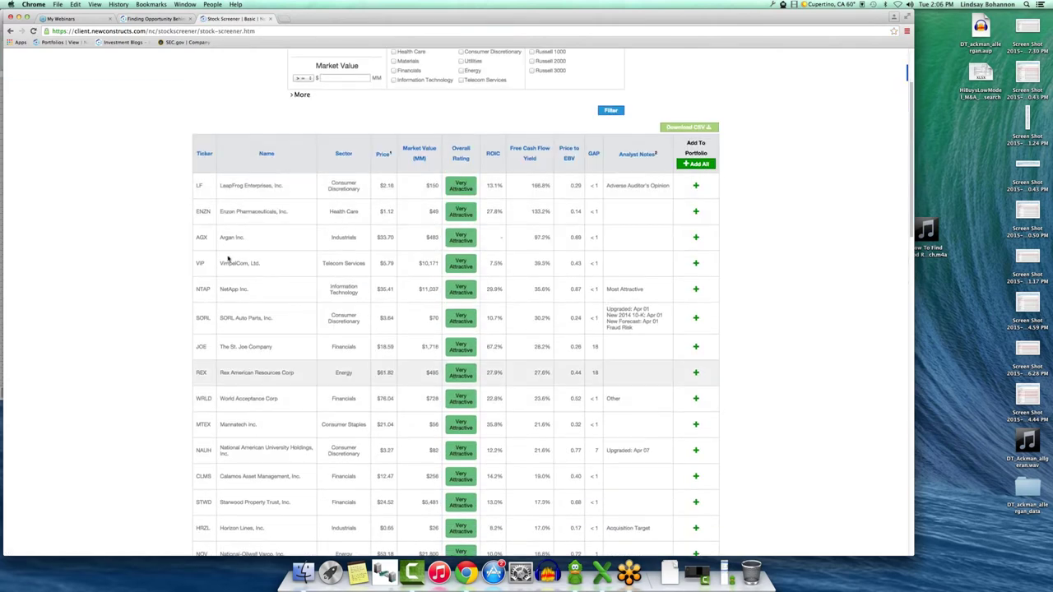
scroll(330, 291, "down", 15)
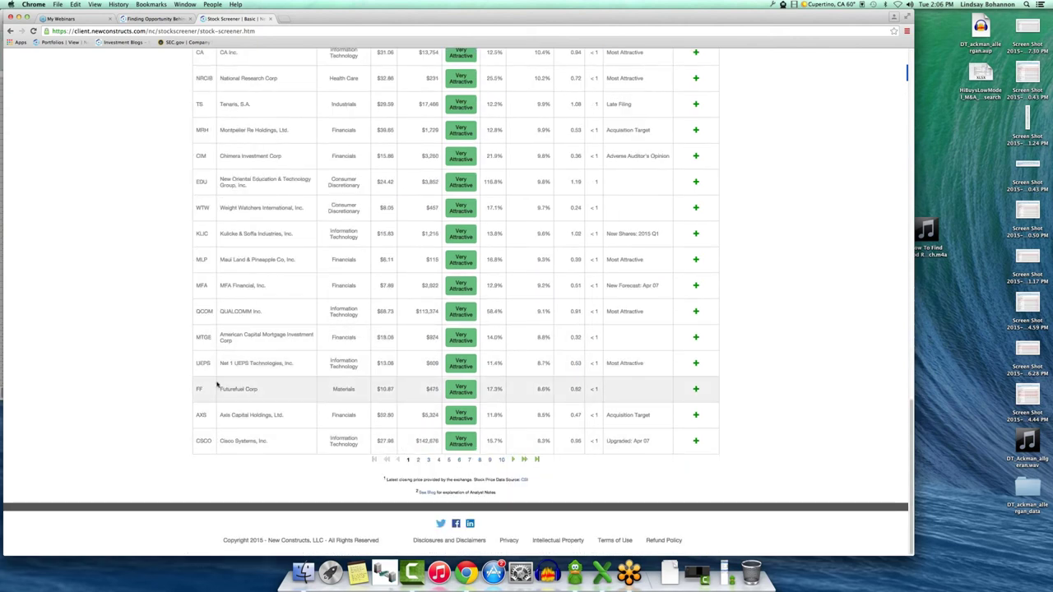
scroll(243, 359, "up", 15)
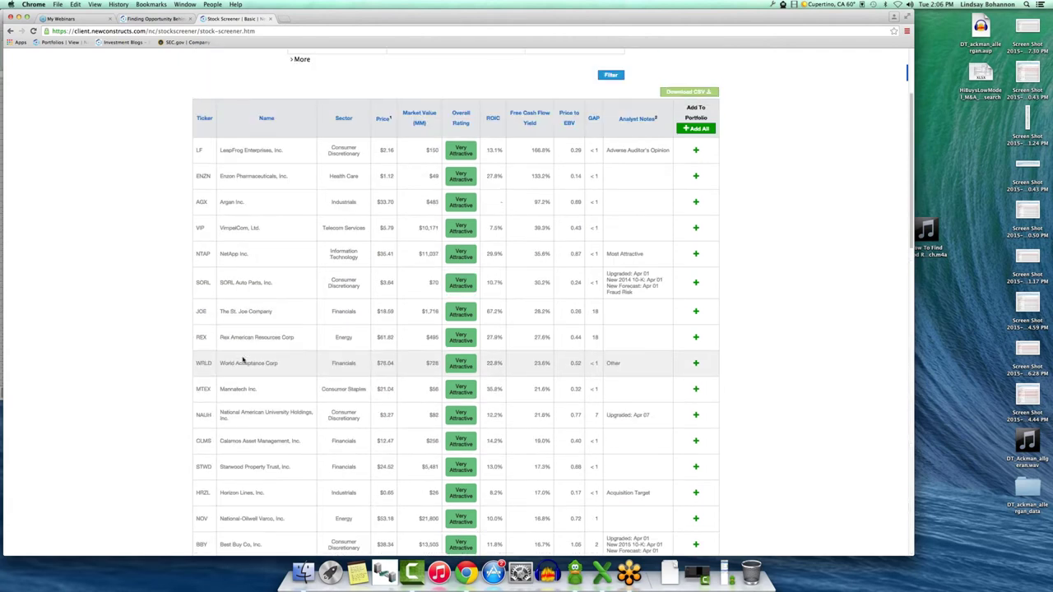
scroll(243, 360, "up", 5)
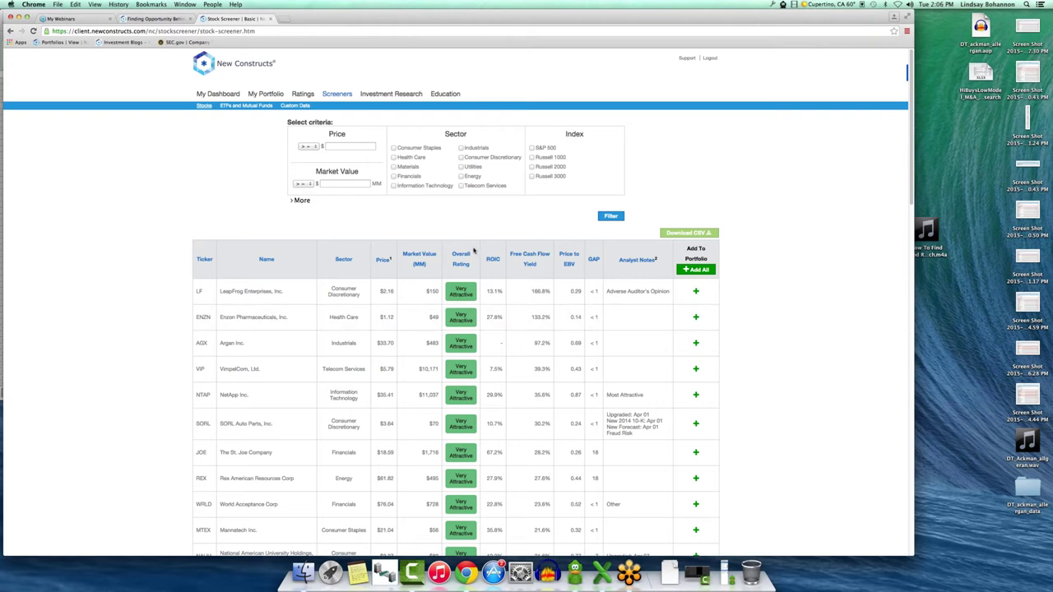
left_click(301, 201)
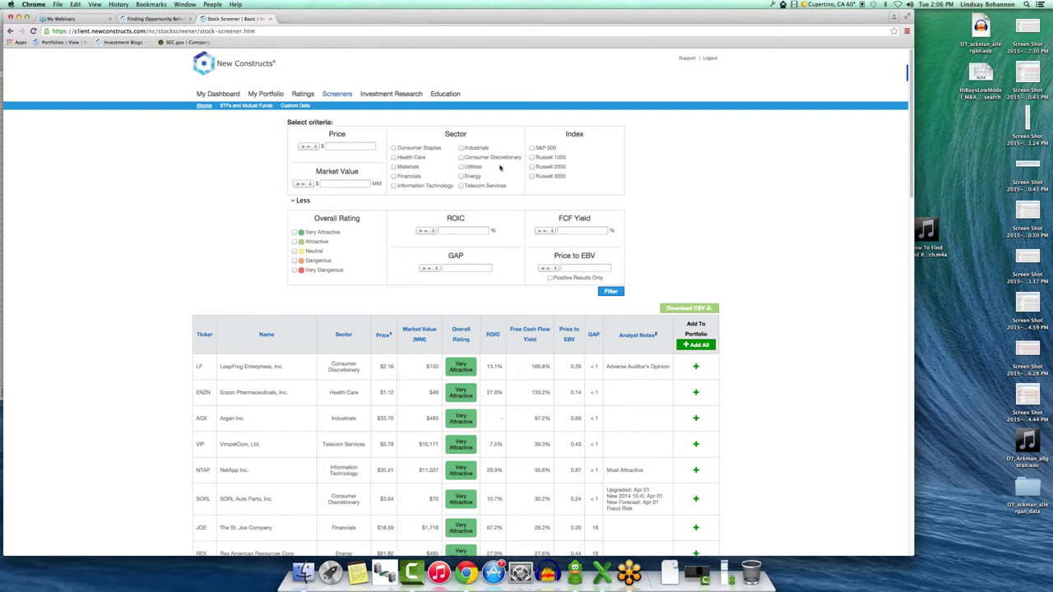
Set the screener criteria to Very Attractive and Attractive overall ratings with Price to EBV less than or equal to 1.2
left_click(294, 232)
left_click(294, 242)
left_click(591, 268)
type("1.2")
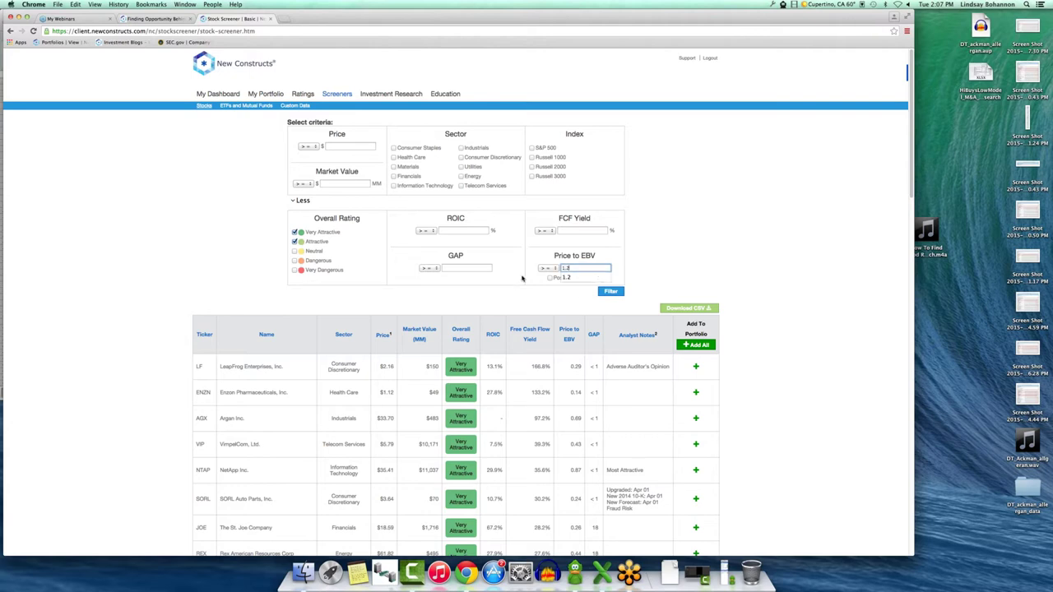
left_click(547, 269)
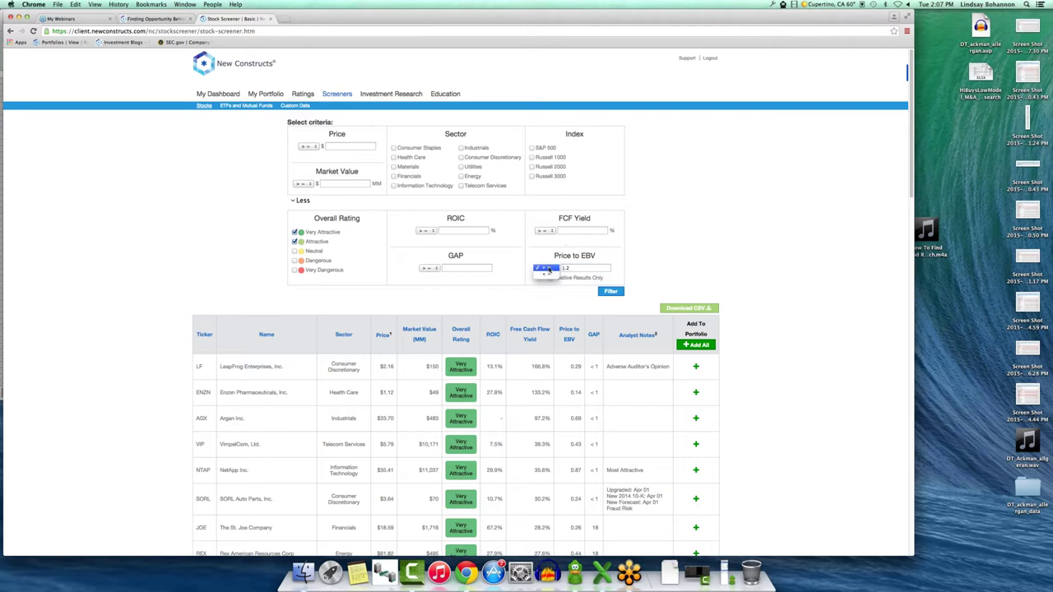
left_click(546, 274)
double_click(593, 268)
Select the Health Care, Consumer Discretionary, Information Technology and Telecom Services sectors and apply the filter
scroll(564, 332, "down", 3)
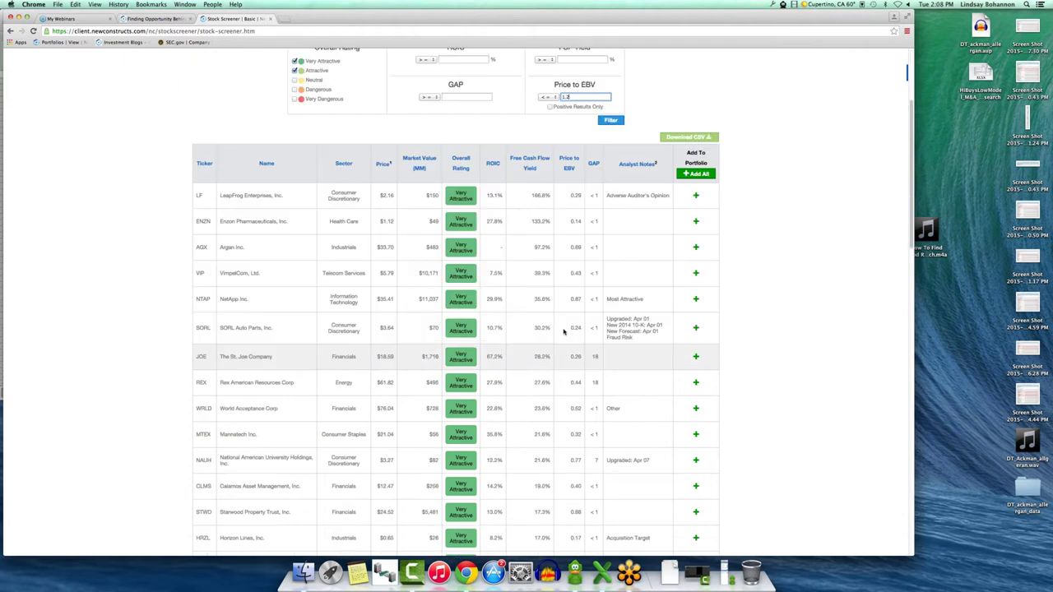
scroll(564, 332, "down", 15)
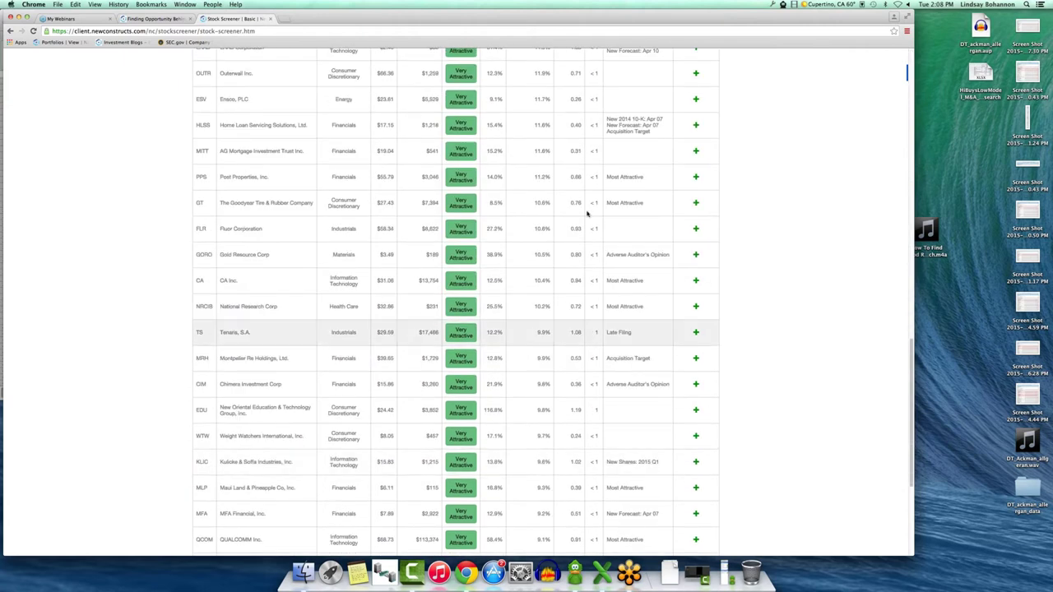
scroll(587, 216, "down", 5)
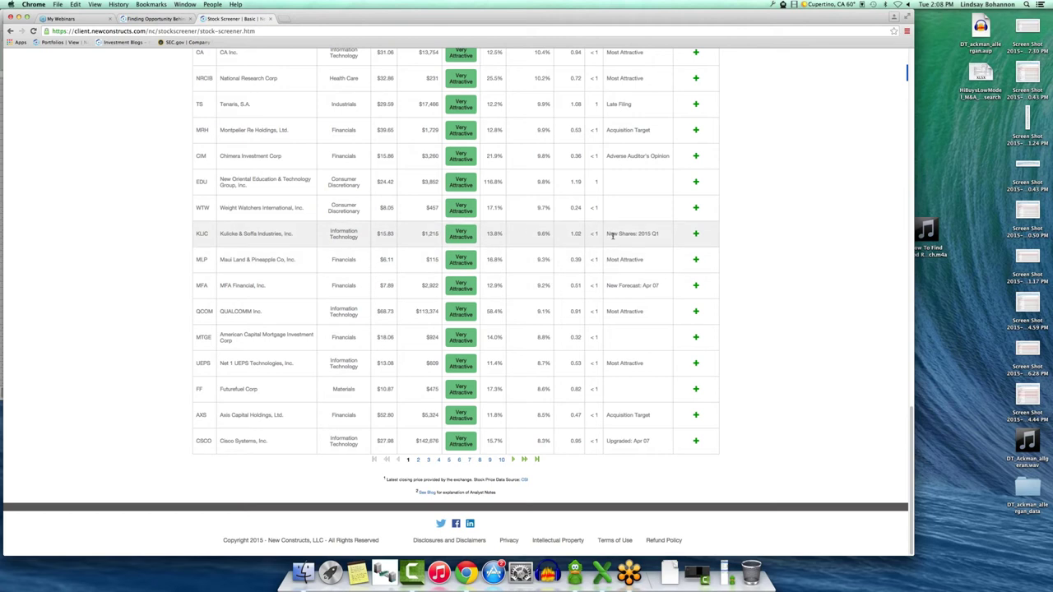
scroll(613, 236, "up", 20)
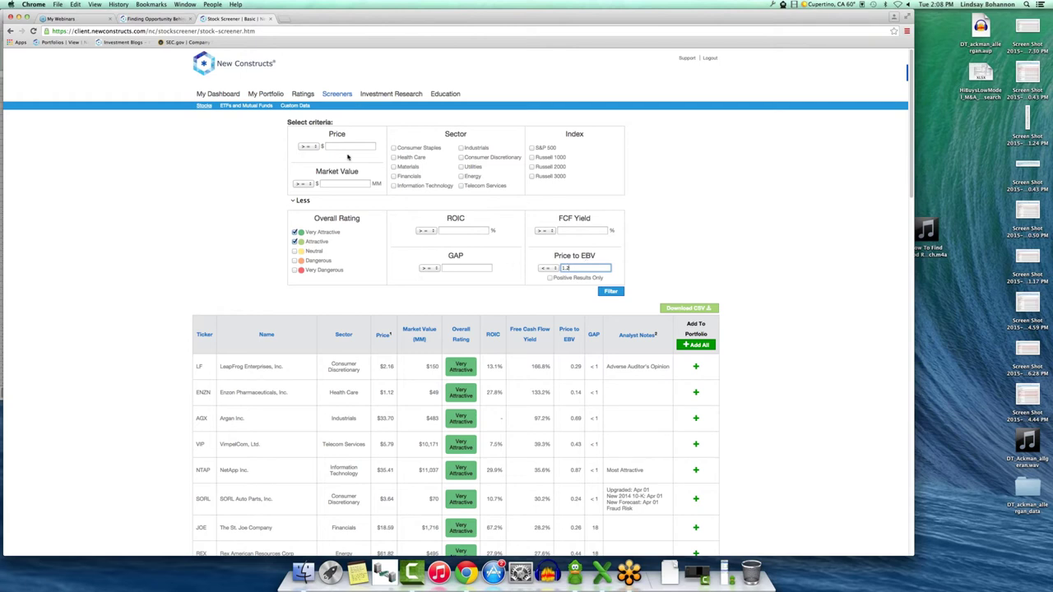
left_click(427, 148)
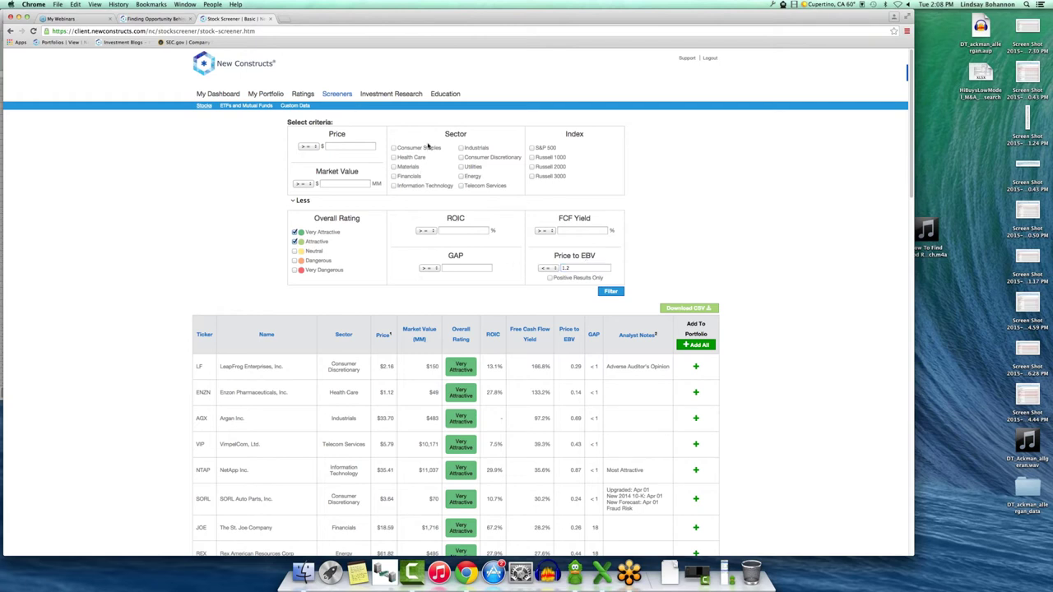
left_click(461, 186)
left_click(490, 159)
left_click(416, 148)
left_click(417, 189)
left_click(610, 292)
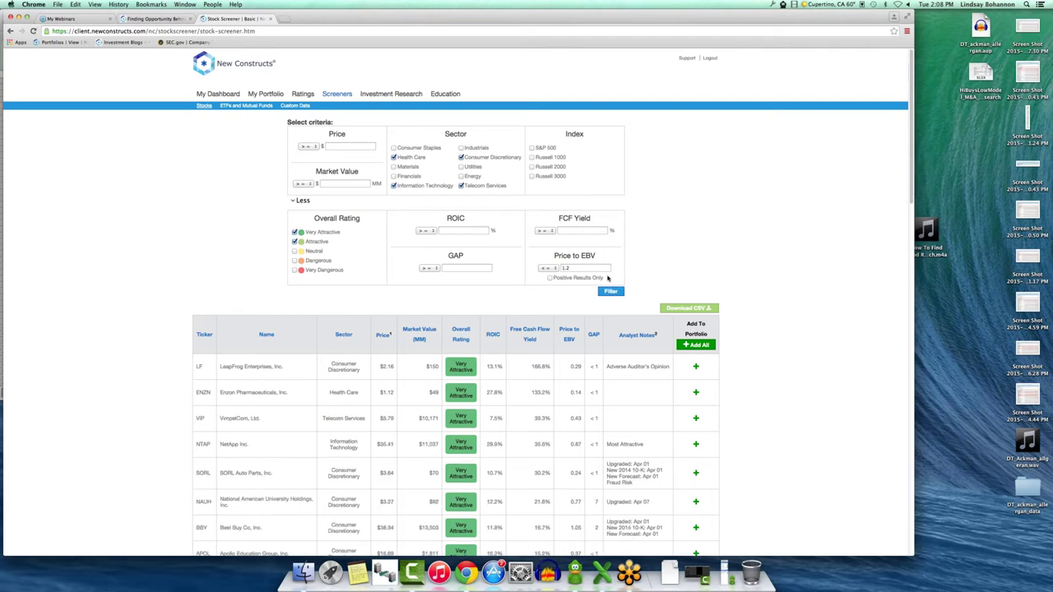
Examine the filtered stocks, including their ratings, sectors and analyst notes, down to the end of the results page
scroll(522, 310, "down", 10)
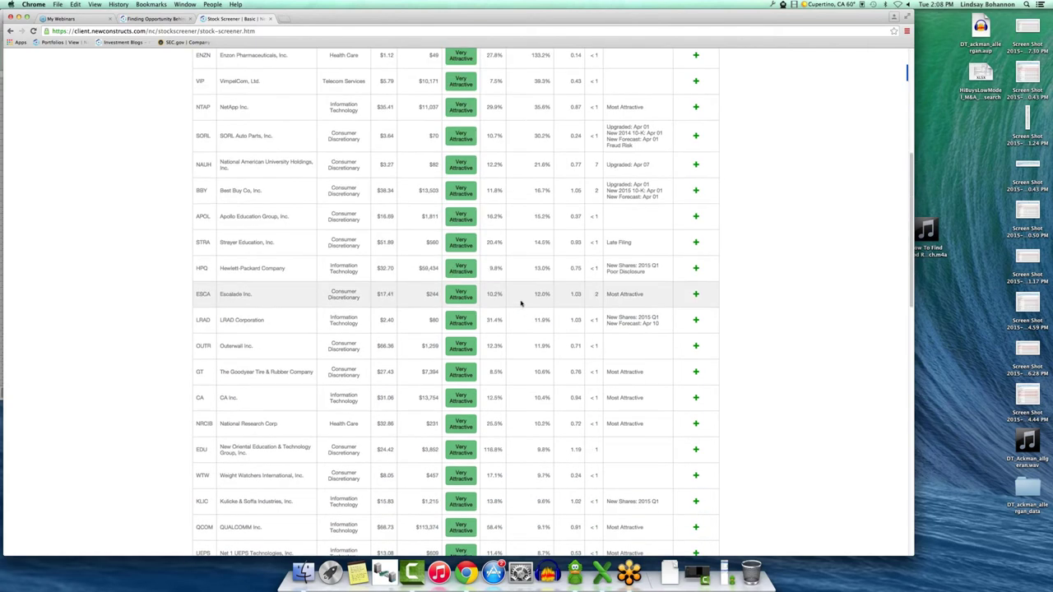
scroll(432, 280, "down", 3)
scroll(436, 276, "up", 15)
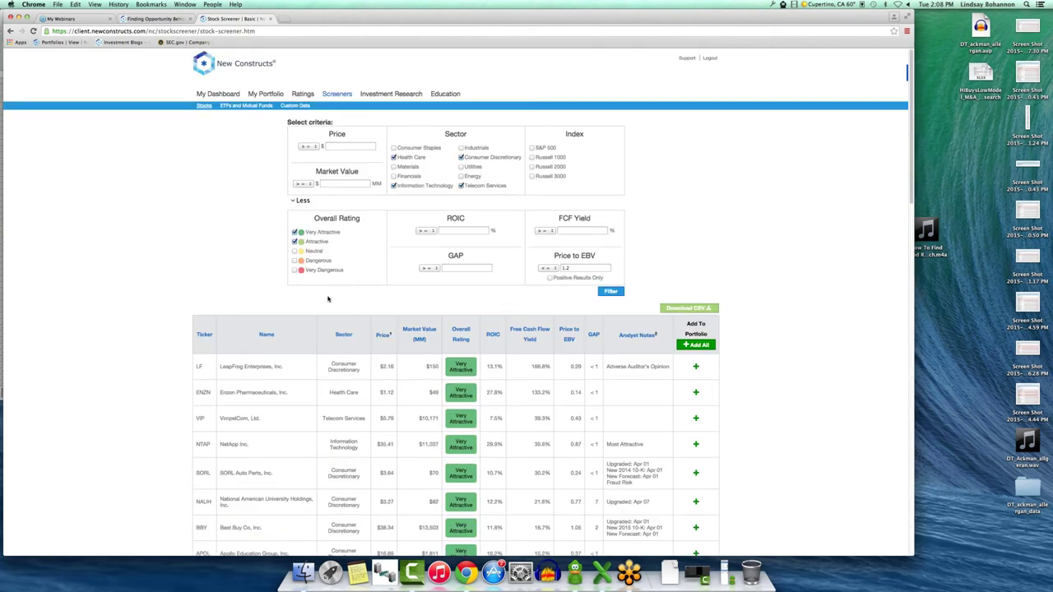
scroll(329, 301, "down", 2)
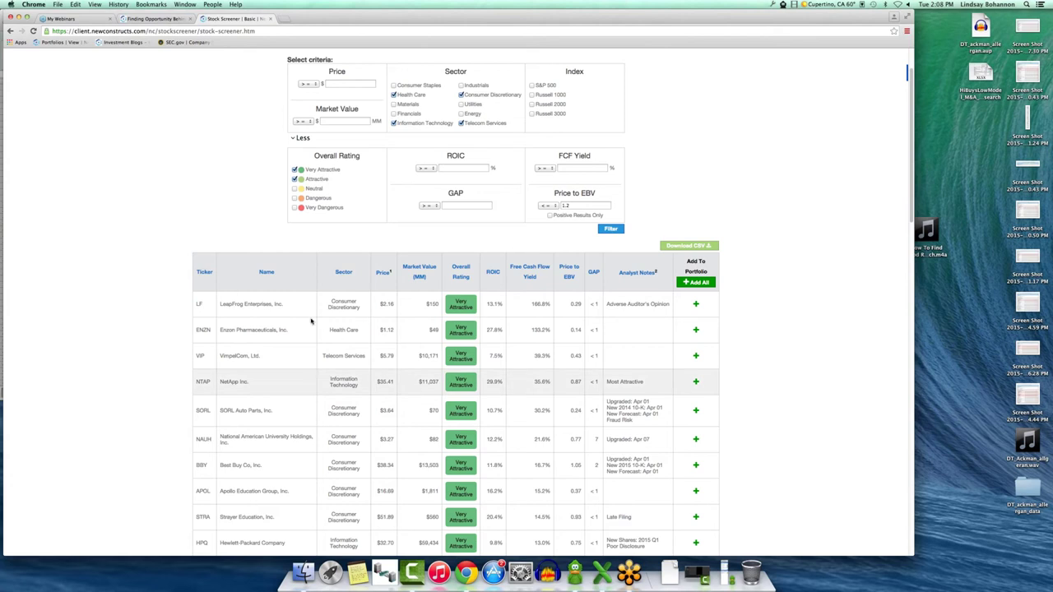
scroll(329, 337, "down", 4)
scroll(260, 363, "down", 4)
scroll(260, 363, "down", 10)
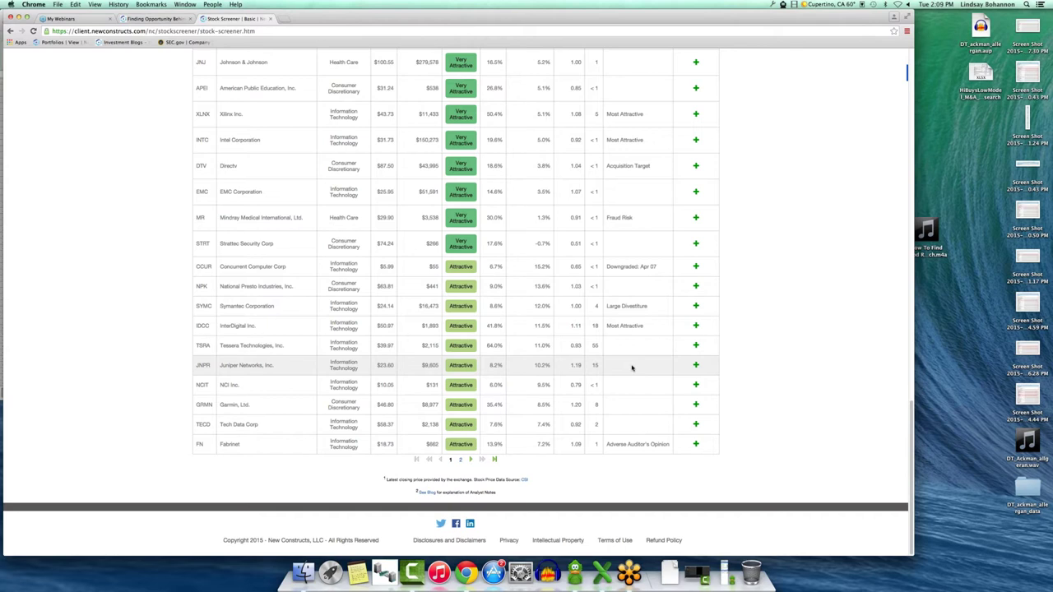
scroll(521, 366, "up", 15)
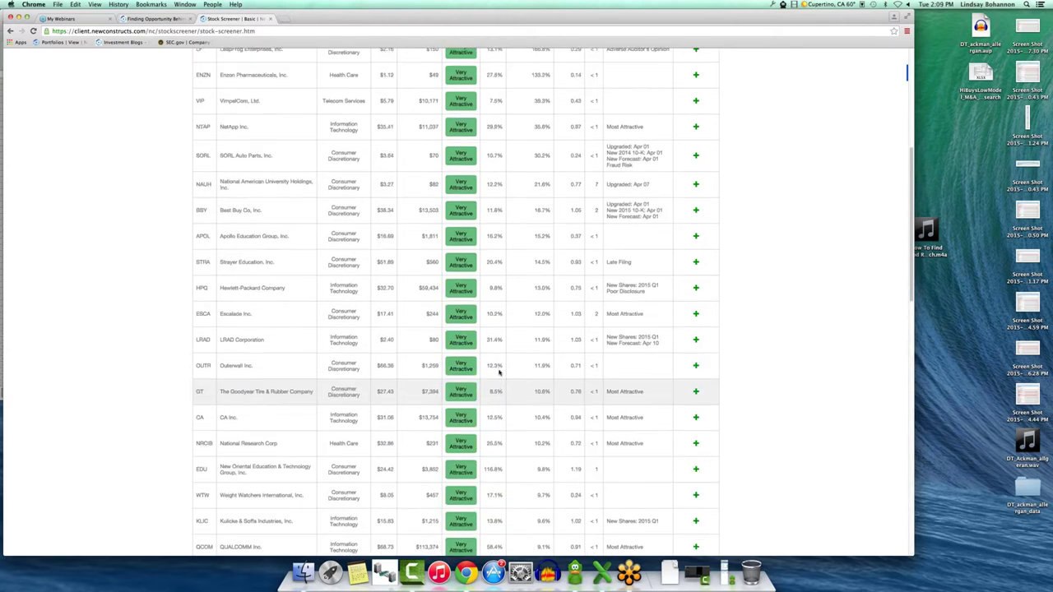
Sort the filtered stocks by ROIC in descending order
scroll(499, 371, "down", 3)
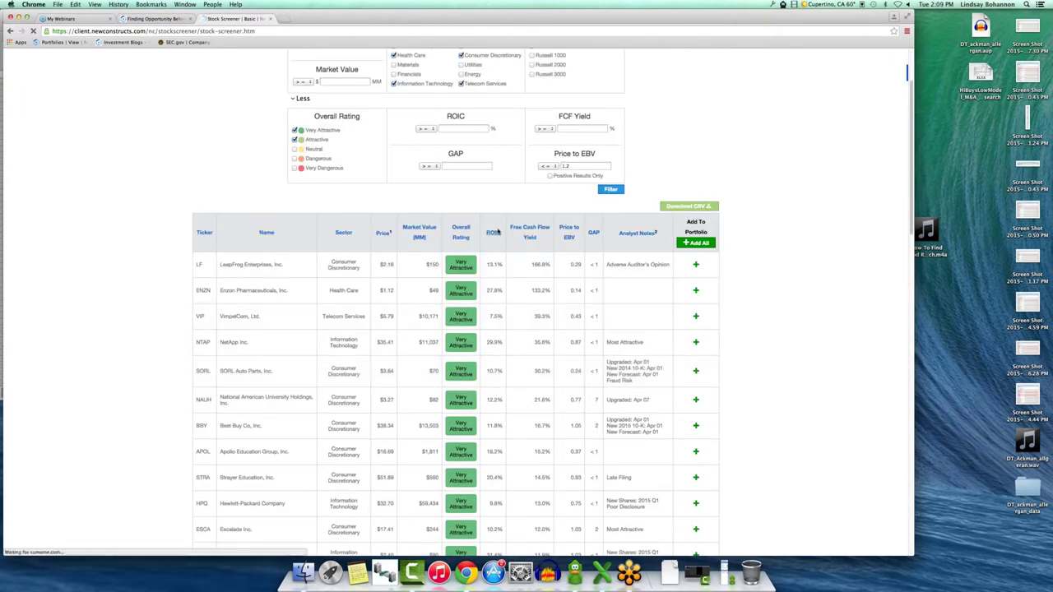
left_click(502, 231)
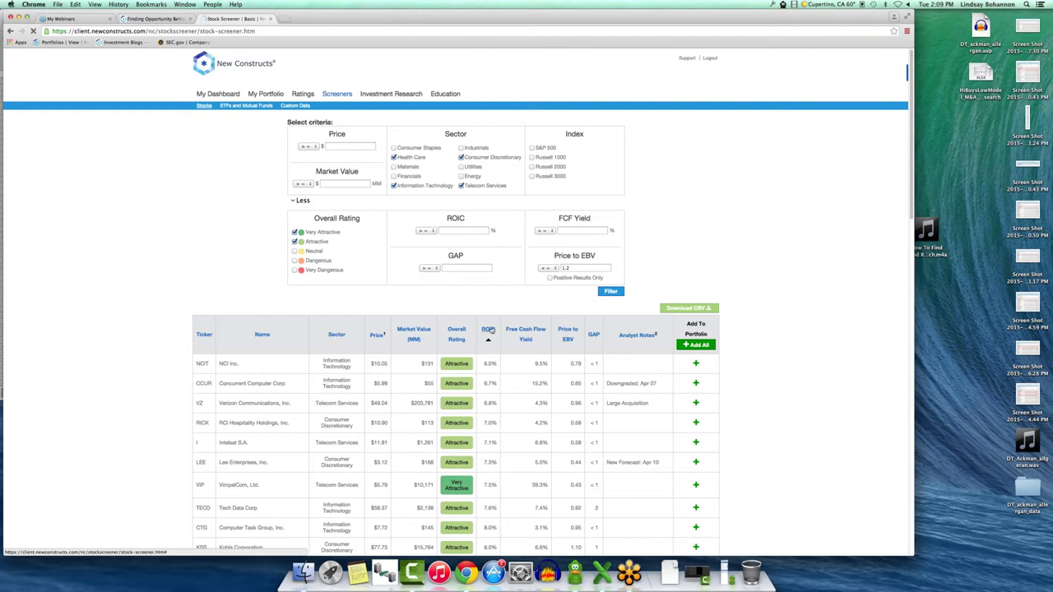
scroll(486, 400, "down", 9)
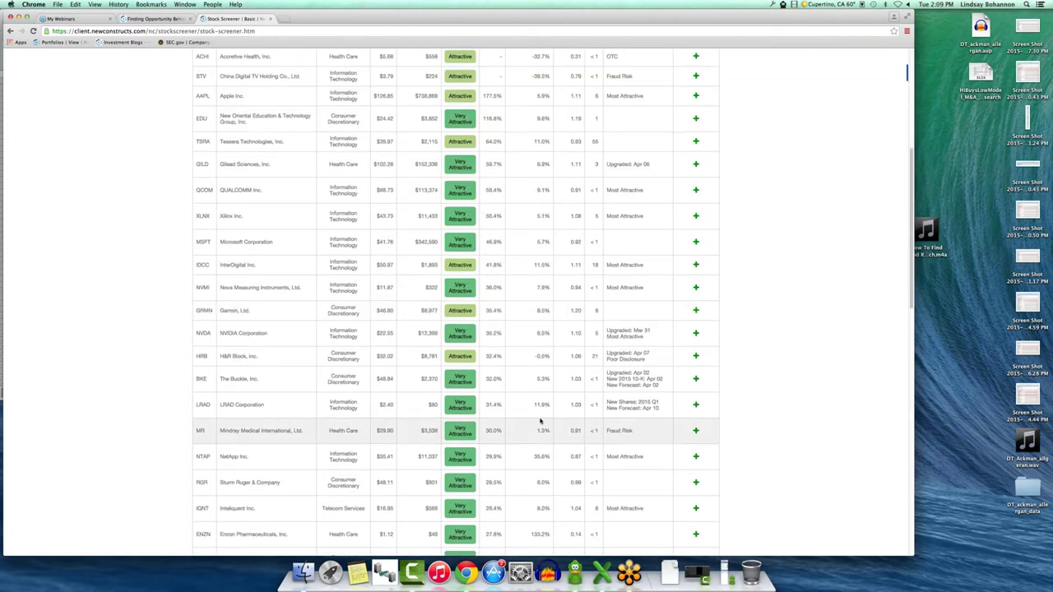
scroll(523, 396, "up", 2)
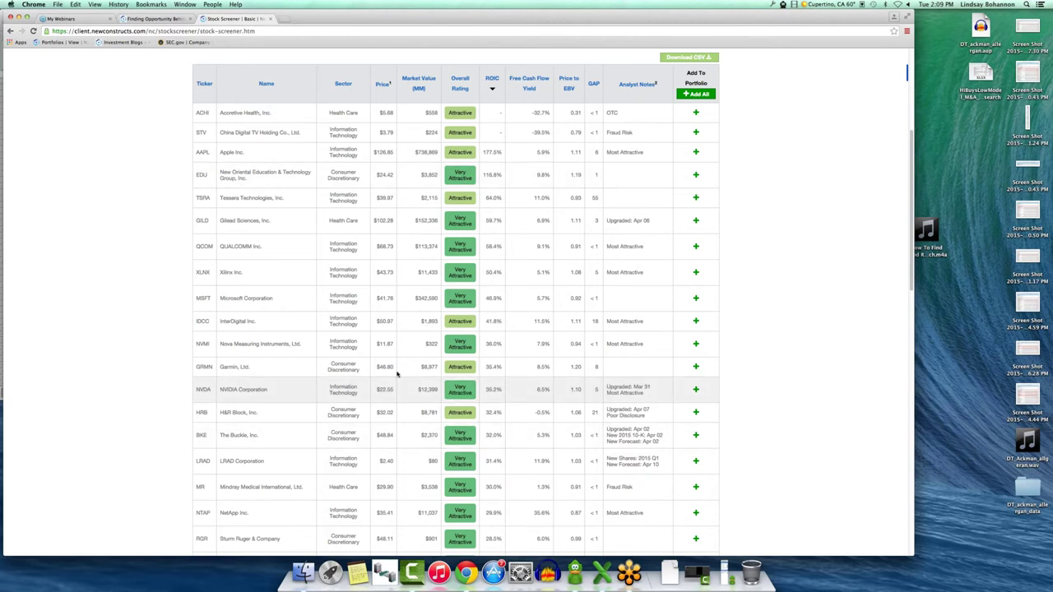
Add The Buckle, Inc. (BKE) from the sorted results to the Webinar portfolio
scroll(509, 411, "down", 2)
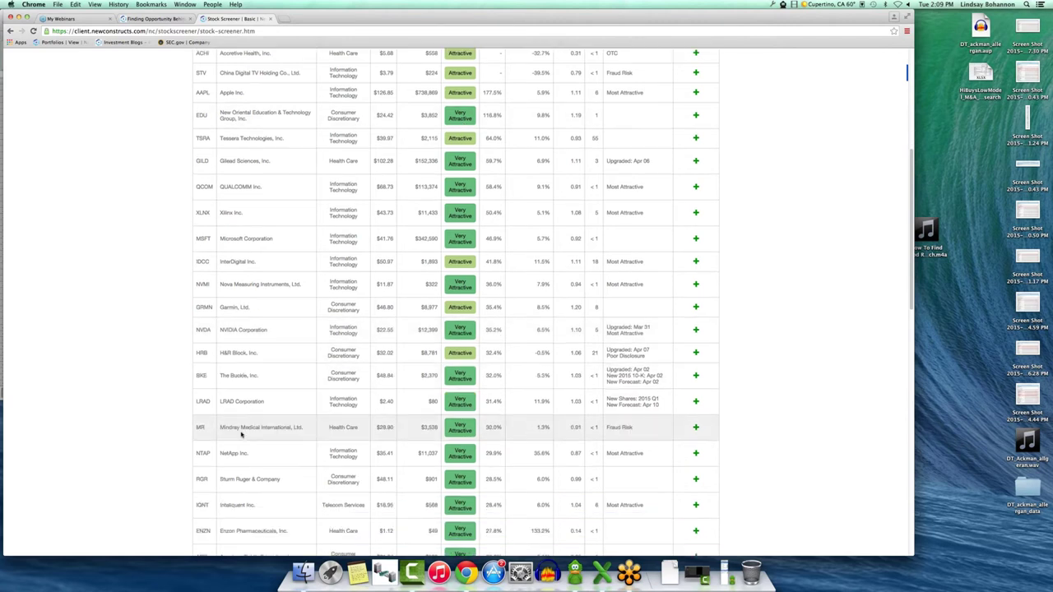
scroll(471, 380, "down", 2)
scroll(345, 428, "down", 1)
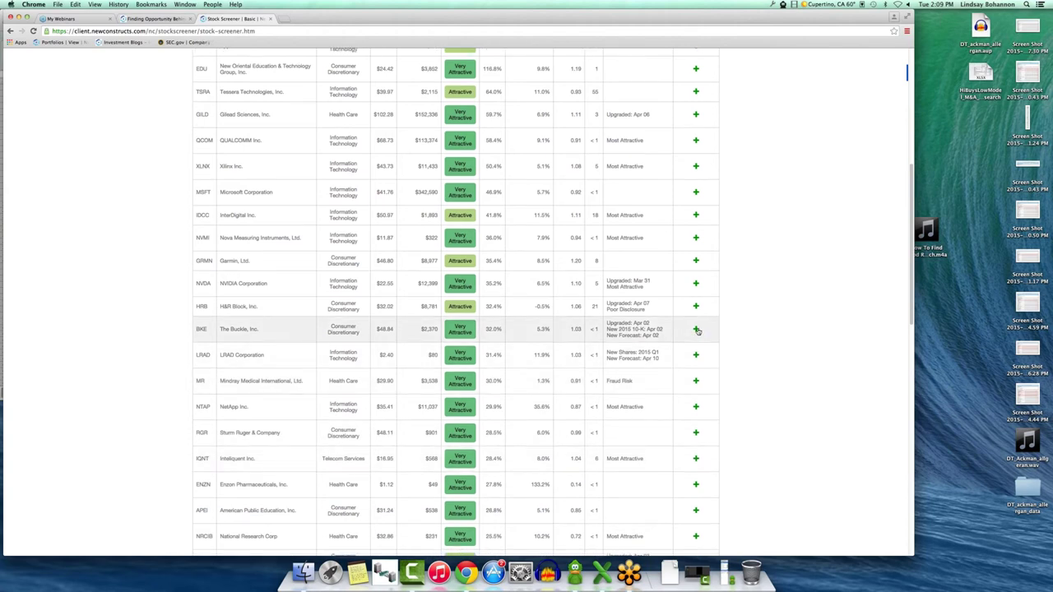
left_click(697, 331)
left_click(462, 299)
left_click(464, 298)
left_click(430, 280)
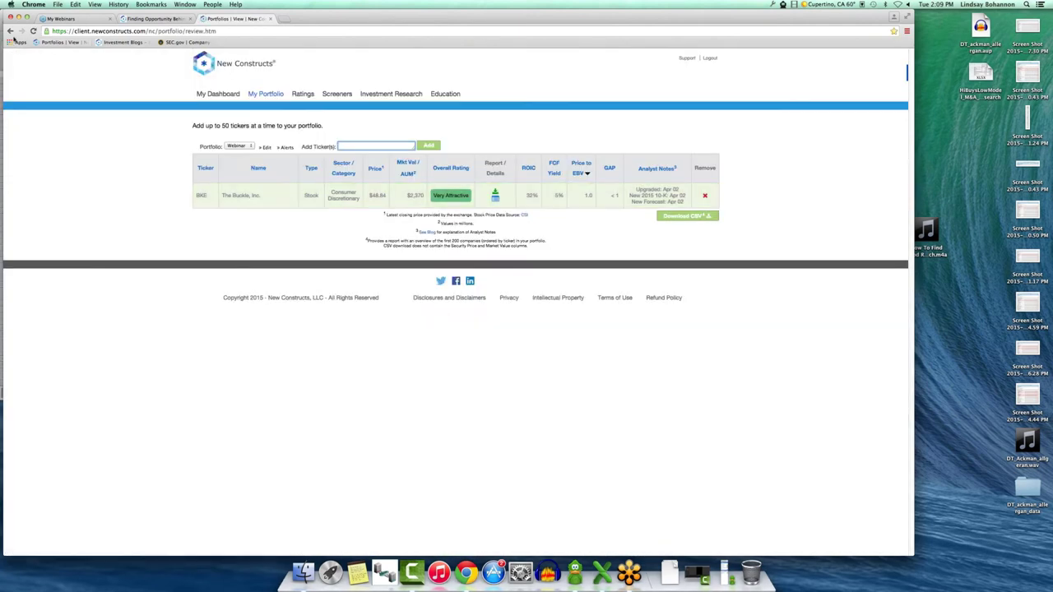
Go back to the screener results, add Inteliquent Inc. (IQNT) to the Webinar portfolio, and return to the results
key("super+Left")
scroll(288, 451, "down", 2)
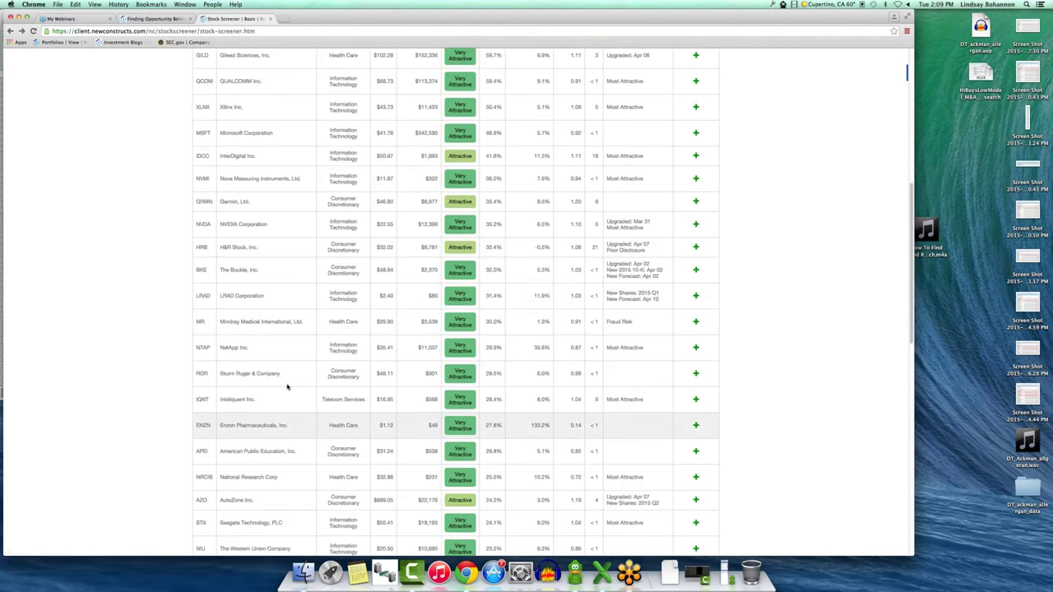
left_click(695, 400)
left_click(416, 281)
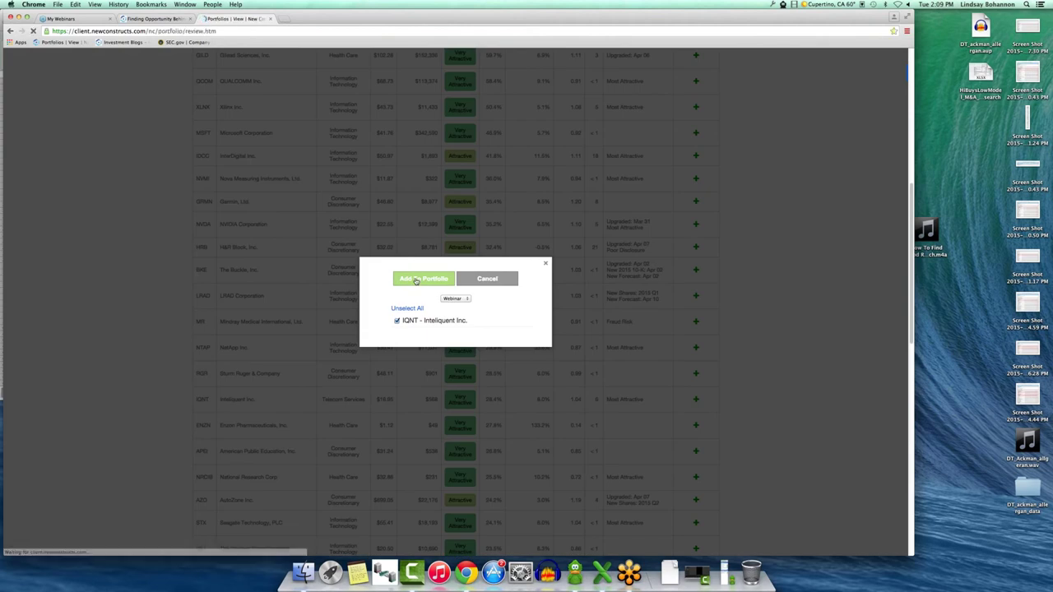
left_click(10, 31)
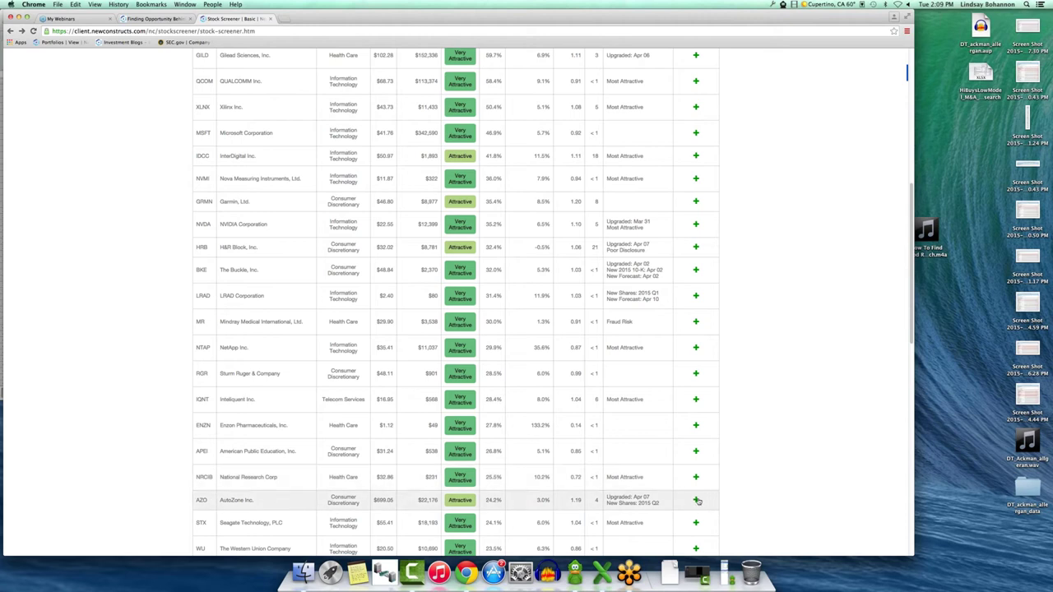
Add AutoZone Inc. (AZO) from the screener results to the Webinar portfolio
left_click(696, 501)
left_click(444, 275)
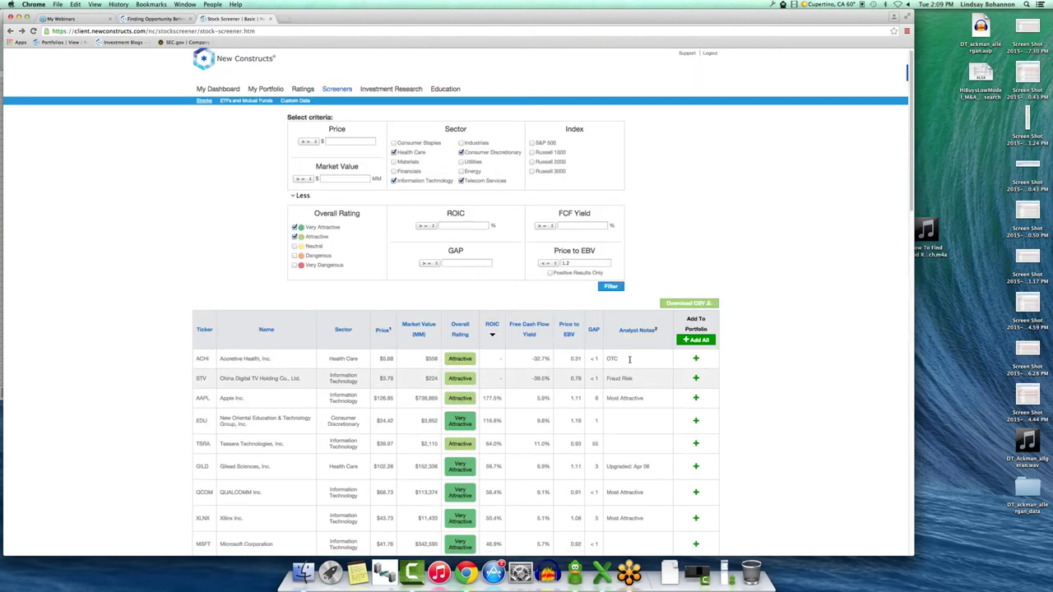
Examine the ROIC-sorted screener results, comparing the companies' overall ratings, Price to EBV, GAP and analyst notes, including NVIDIA's upgrade note
scroll(634, 416, "down", 2)
scroll(635, 415, "down", 4)
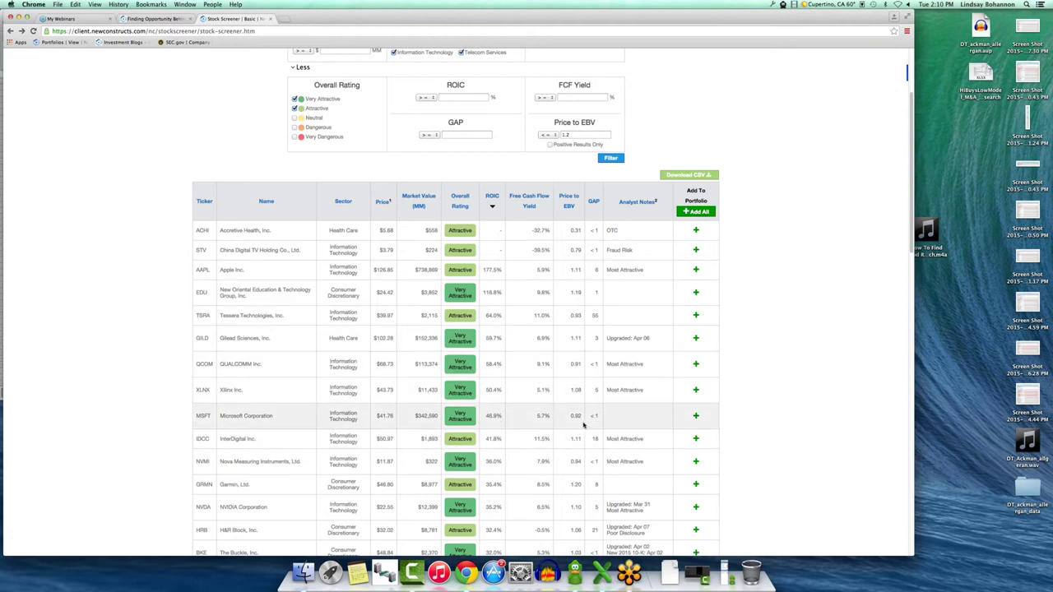
scroll(632, 490, "down", 5)
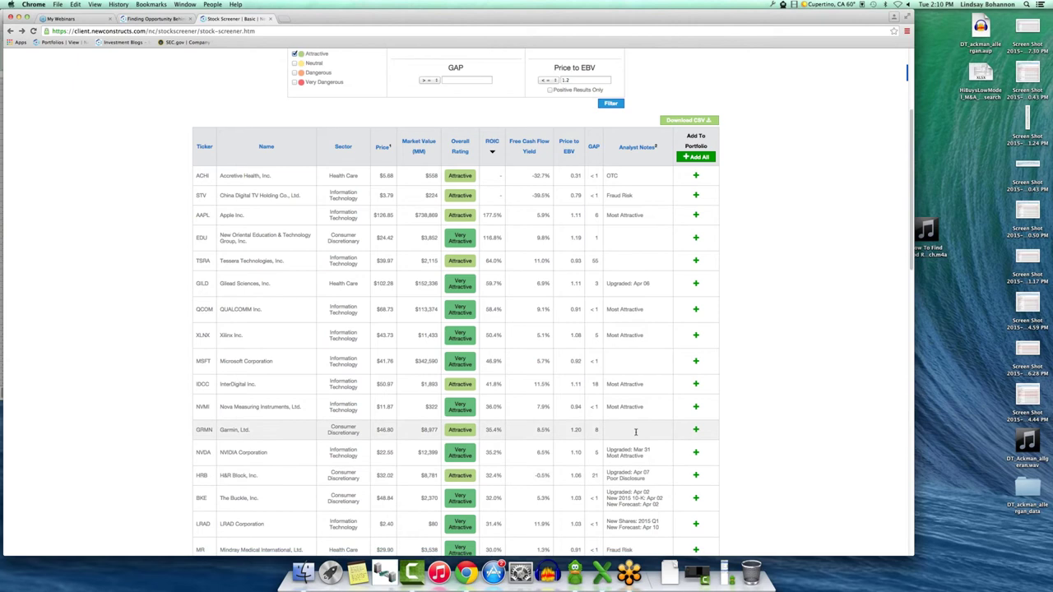
left_click_drag(613, 391, 658, 392)
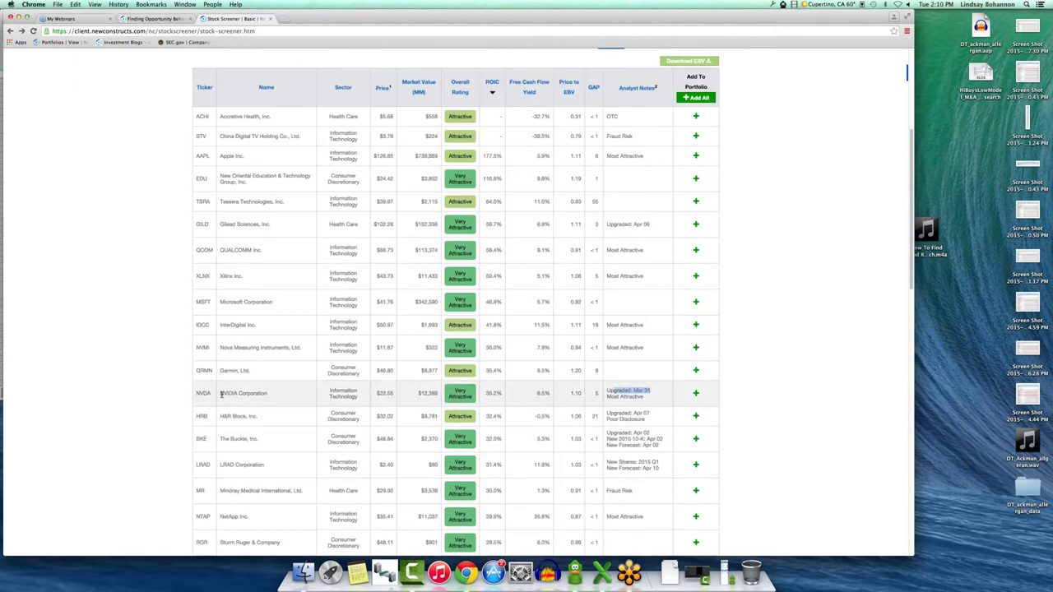
left_click(629, 391)
scroll(607, 415, "down", 2)
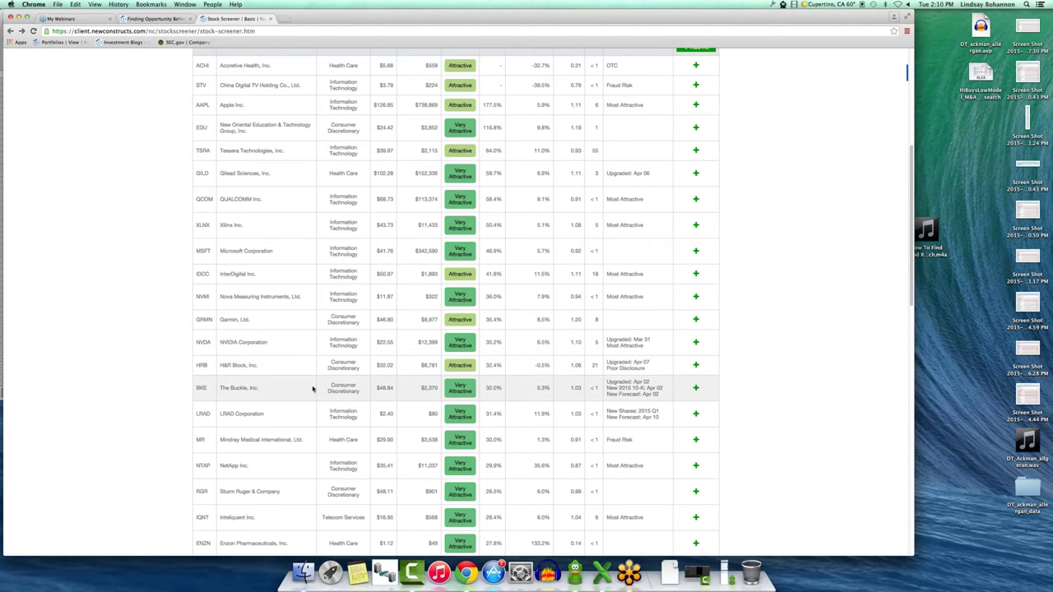
scroll(654, 428, "down", 3)
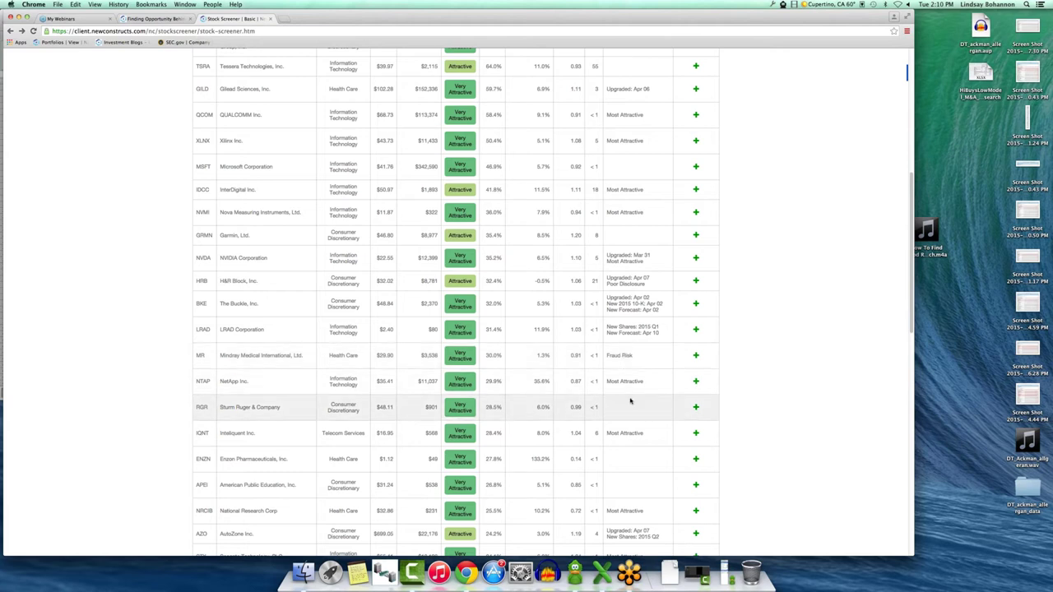
scroll(637, 354, "down", 1)
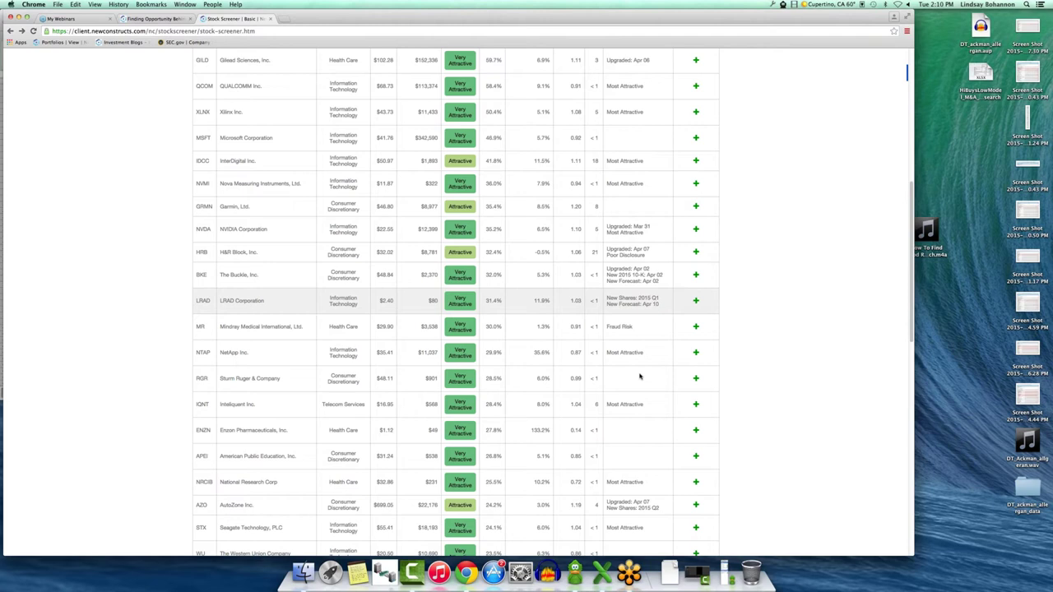
scroll(627, 403, "down", 5)
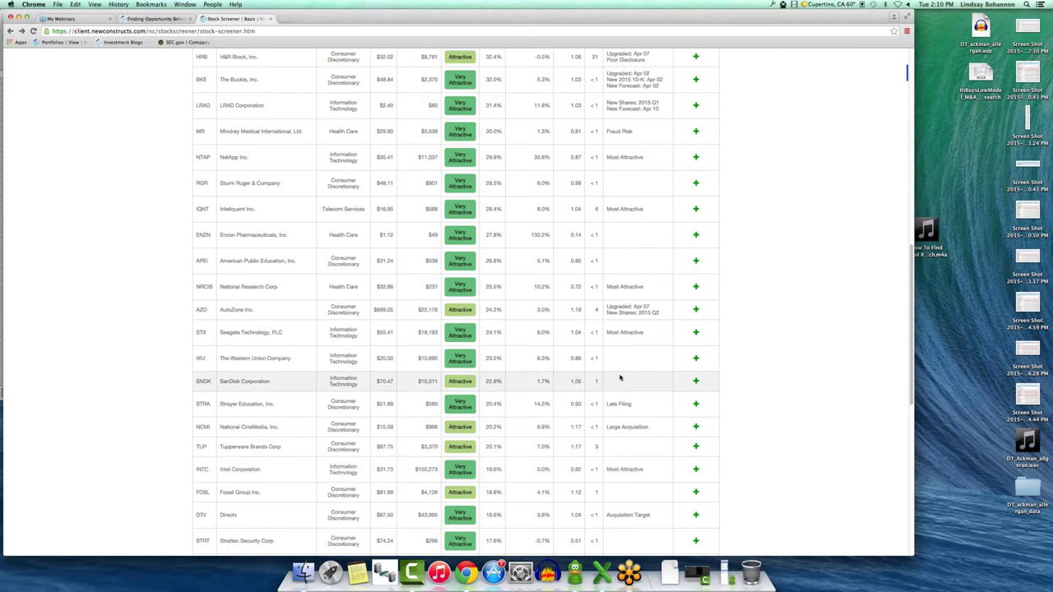
scroll(494, 271, "up", 15)
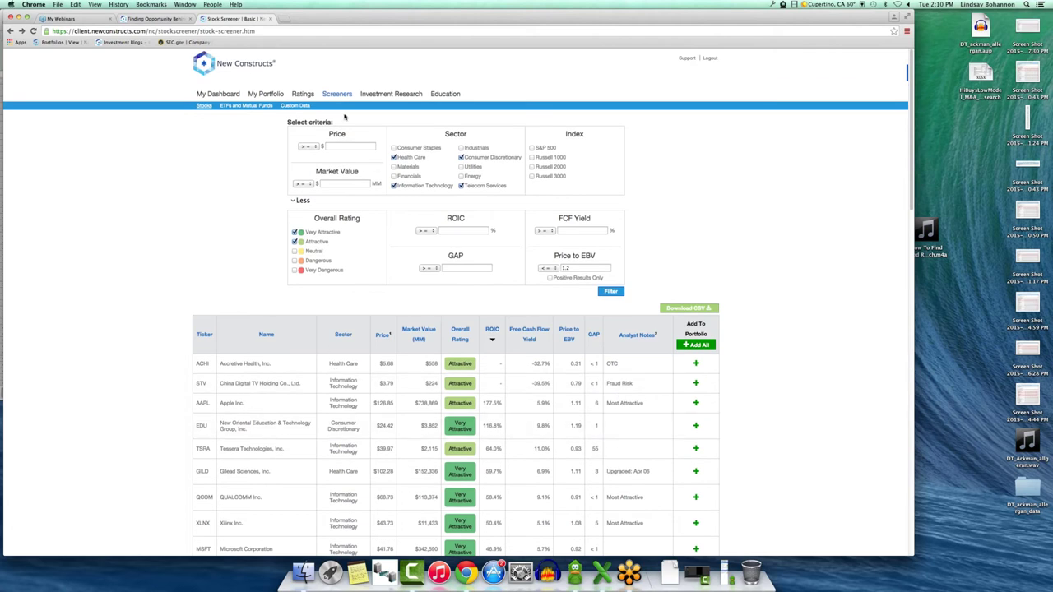
Open the Webinar portfolio and sort its stocks by ROIC in descending order
left_click(285, 96)
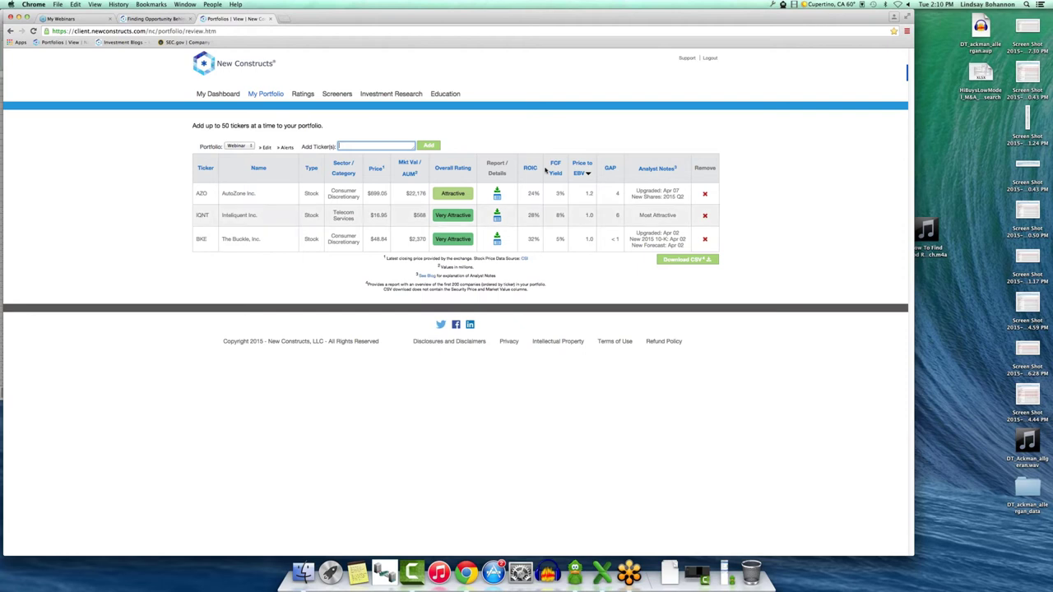
left_click(535, 168)
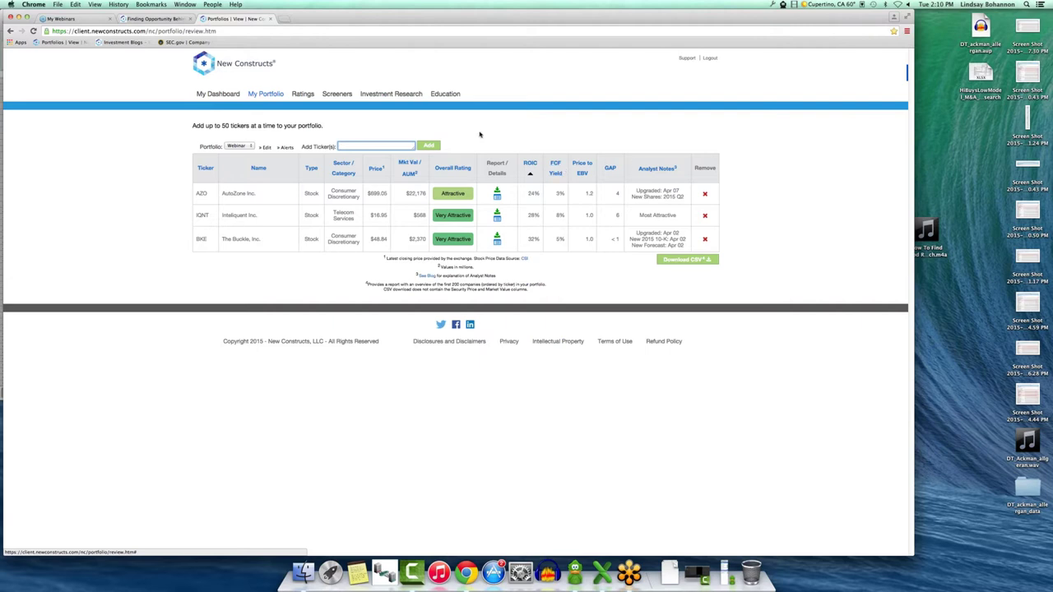
left_click(532, 164)
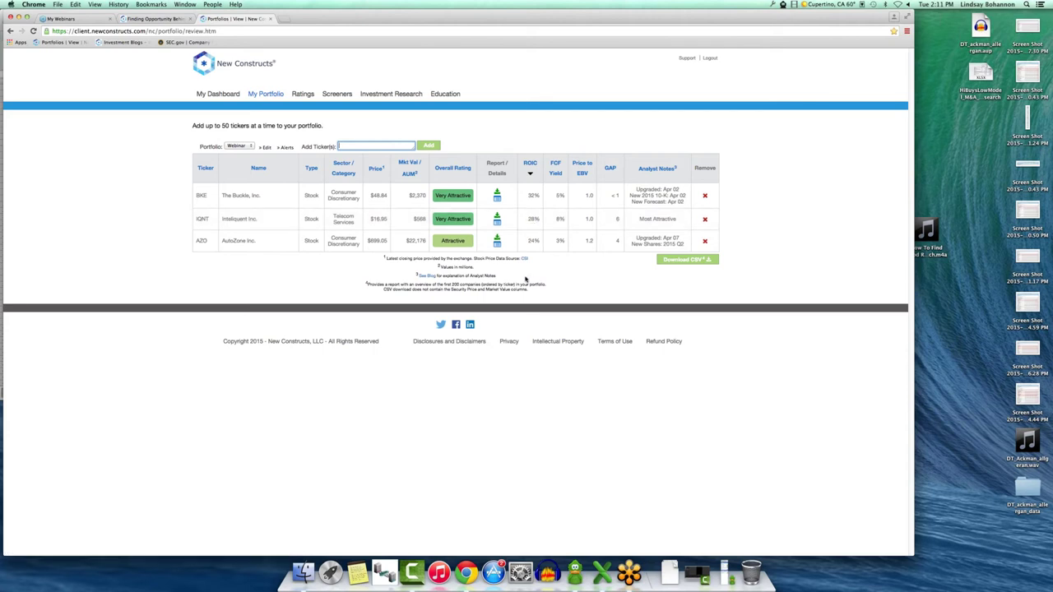
Open the rating details for Inteliquent Inc. (IQNT) from the Webinar portfolio
left_click(498, 218)
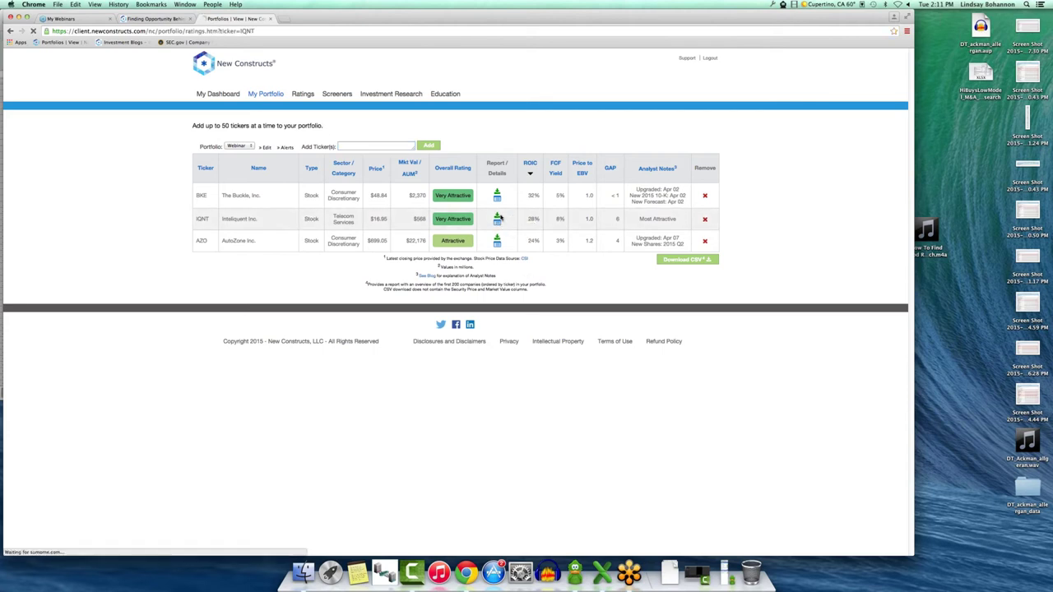